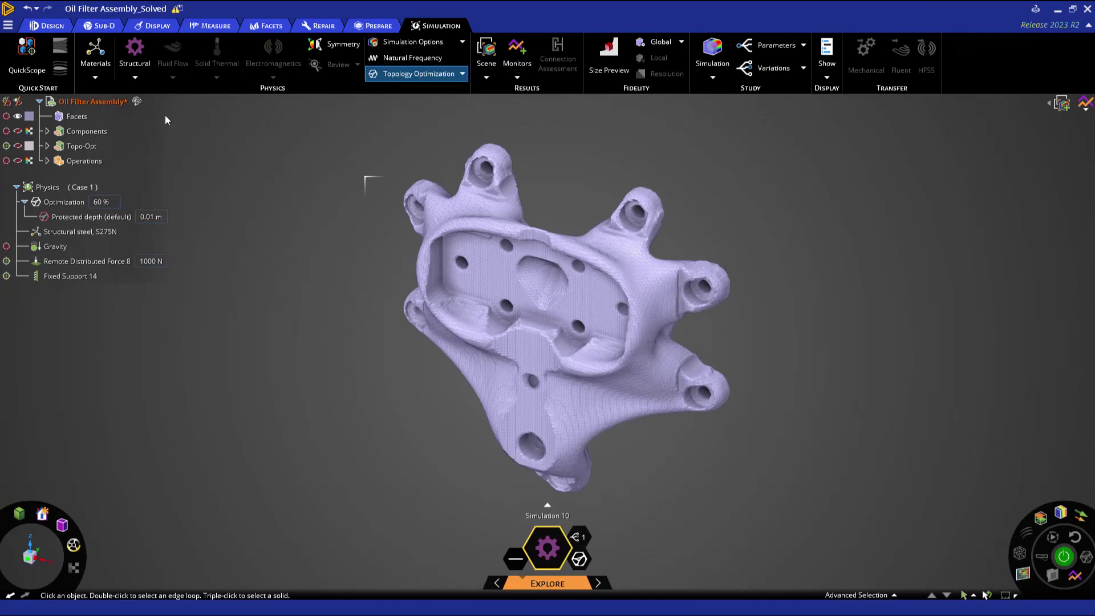
# Step: Create a validation simulation from the optimized Facets body in the structure tree
pyautogui.click(75, 116)
pyautogui.rightClick(74, 116)
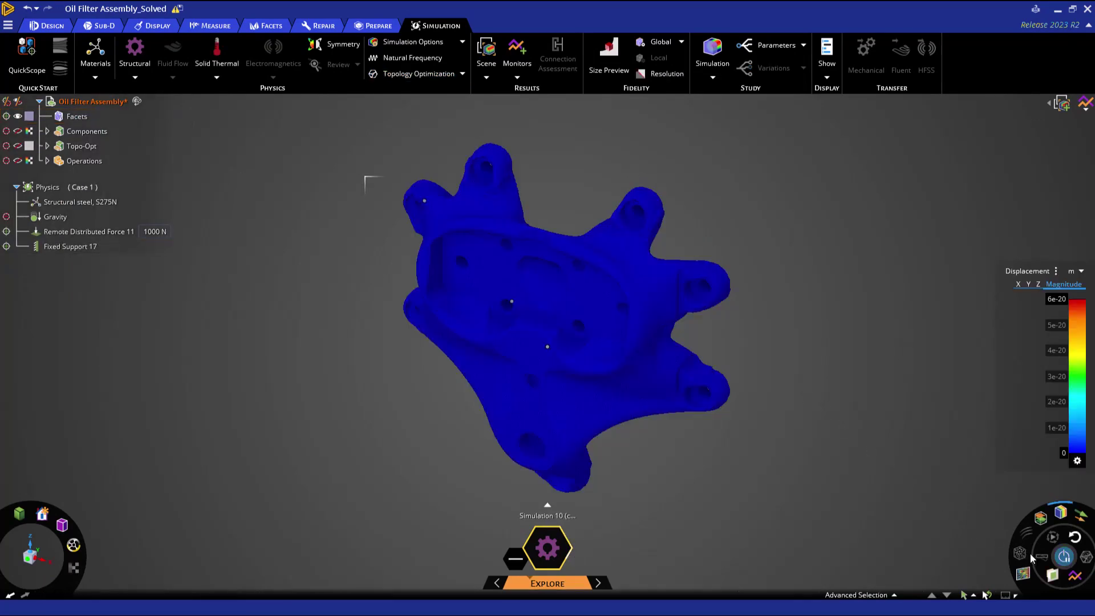
# Step: Review the validation study's Remote Distributed Force and Fixed Support settings
pyautogui.click(73, 223)
pyautogui.doubleClick(73, 232)
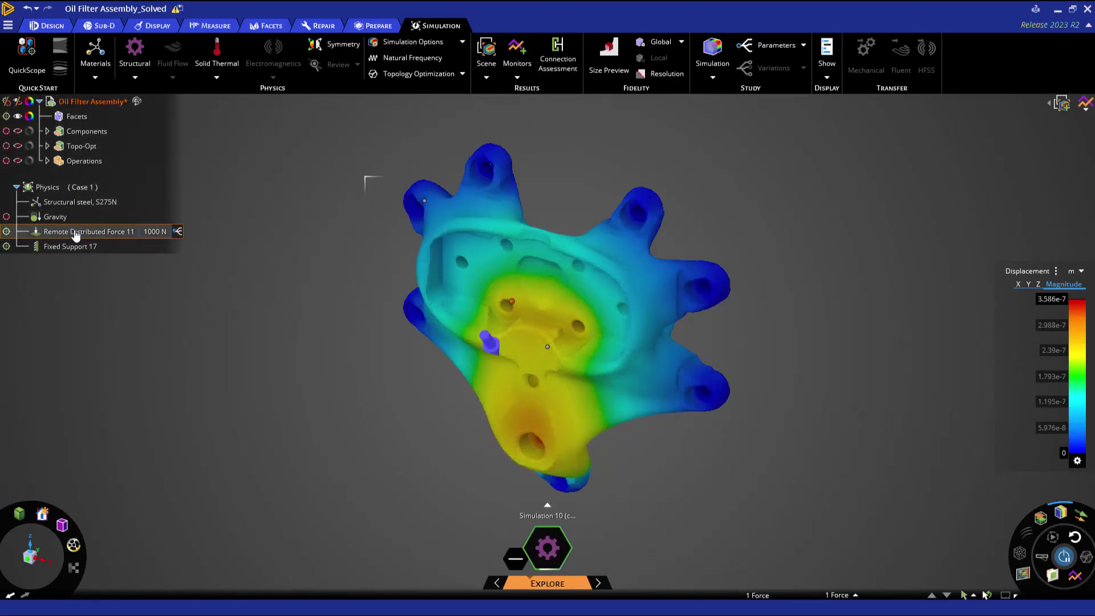
pyautogui.click(77, 250)
pyautogui.doubleClick(79, 251)
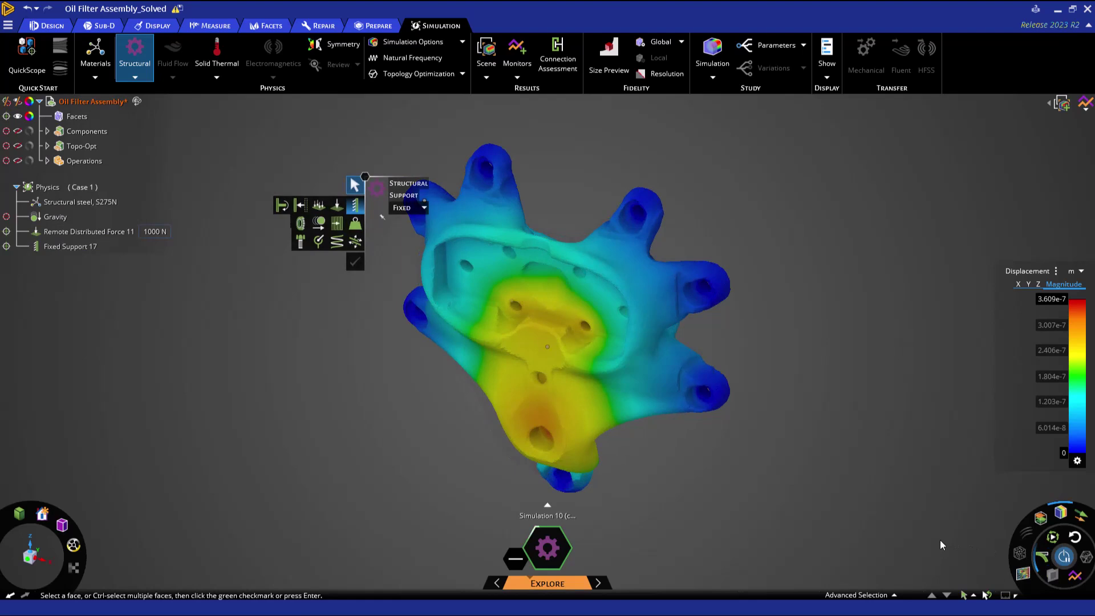
pyautogui.press('Escape')
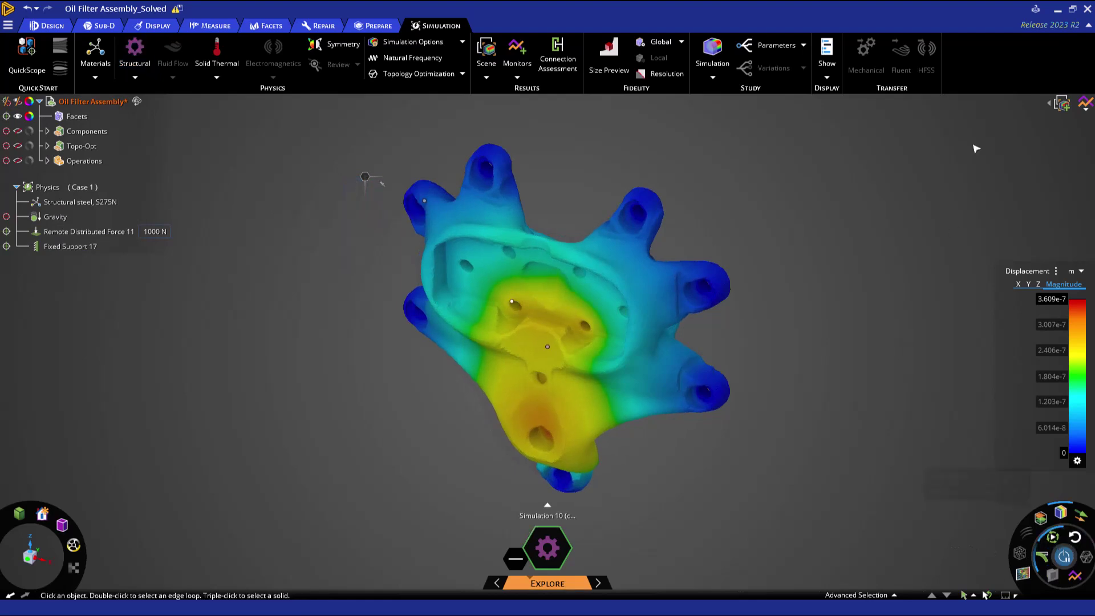
# Step: Show the result monitors and expand the list of simulations
pyautogui.click(1087, 105)
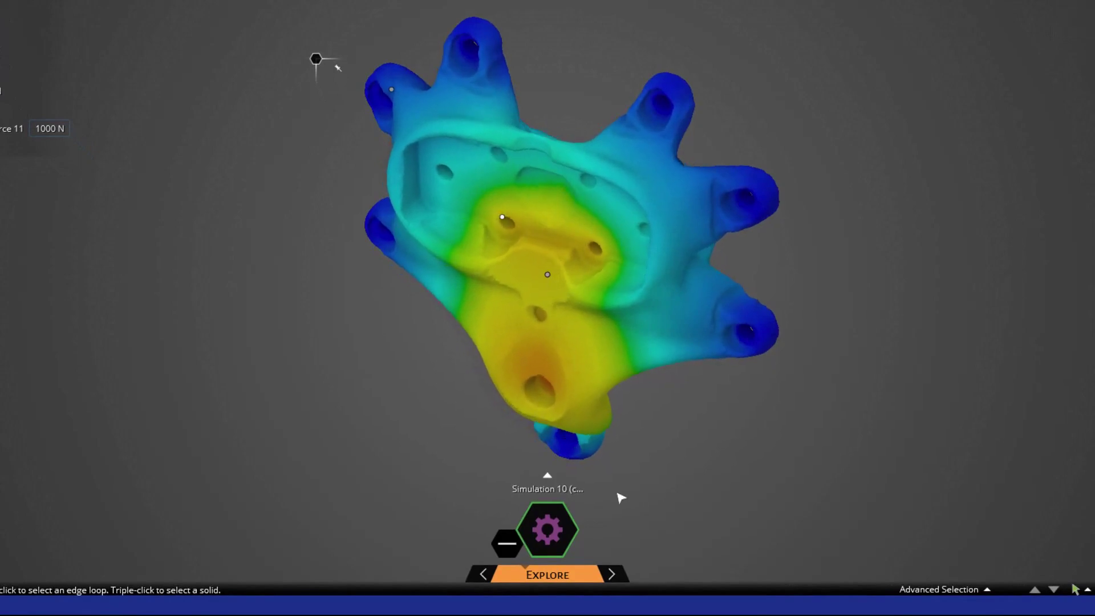
pyautogui.click(550, 478)
pyautogui.moveTo(503, 458)
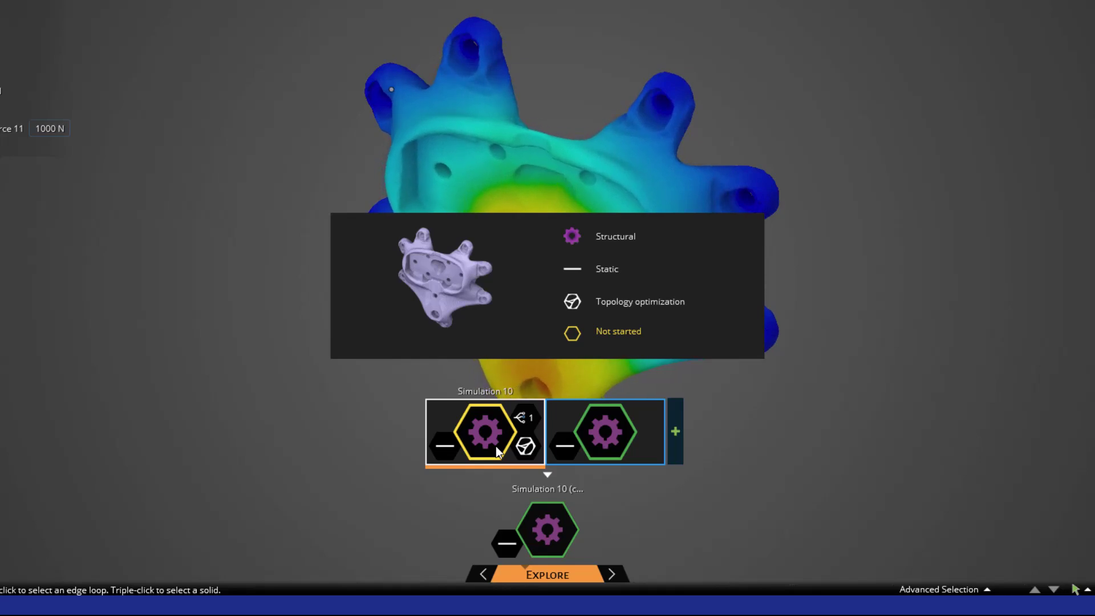
# Step: Reactivate the topology optimization study via the yellow Simulation 10 card
pyautogui.click(495, 446)
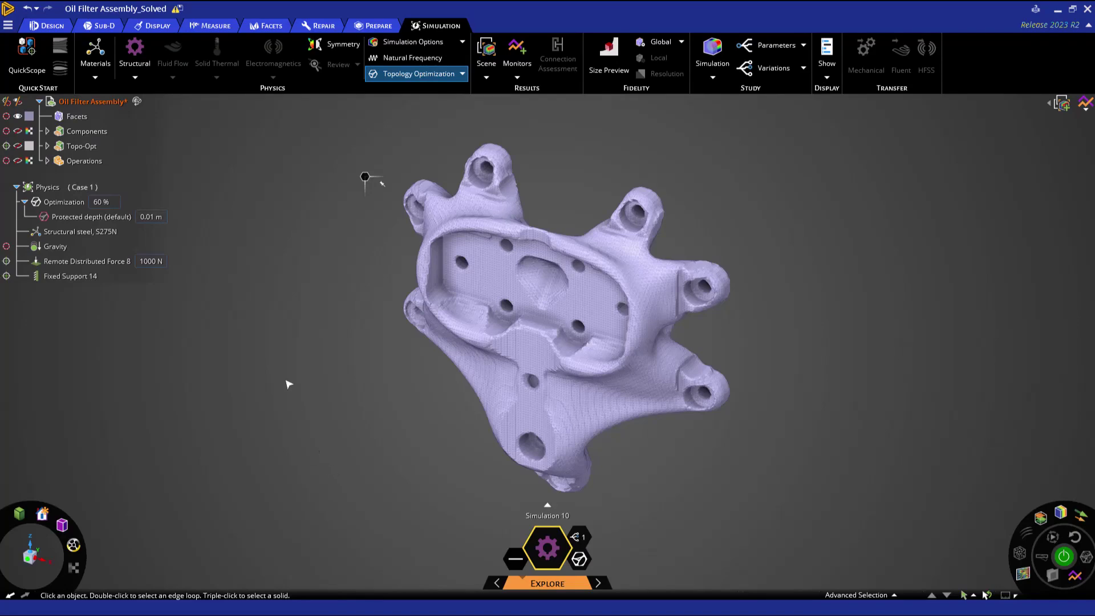
# Step: Show the Smoothed Facets body from Operations and orbit to compare it with the lavender facet body
pyautogui.rightClick(86, 117)
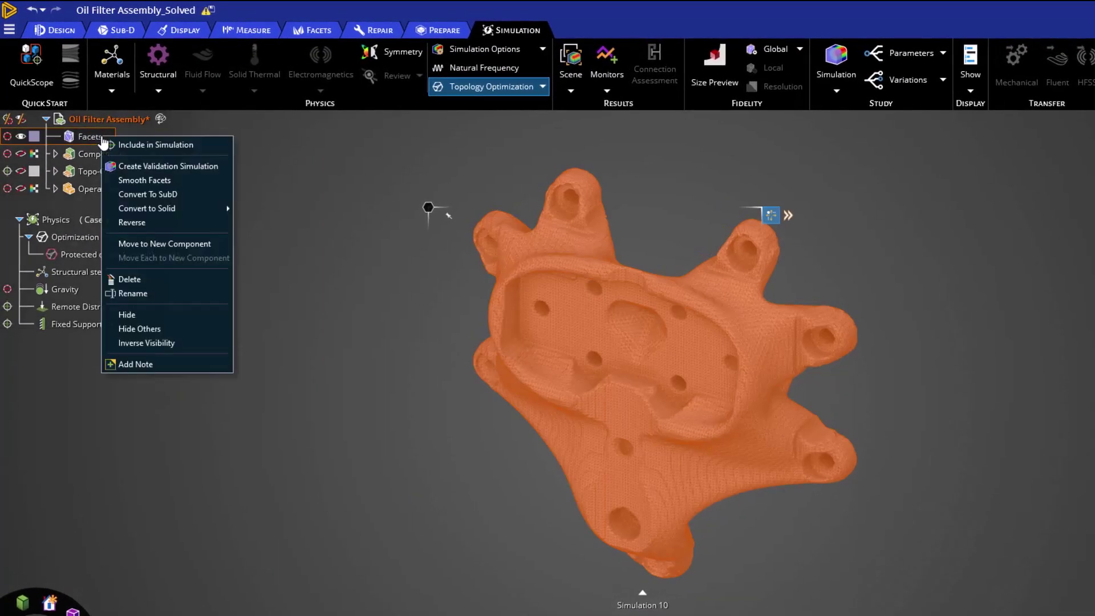
pyautogui.click(259, 192)
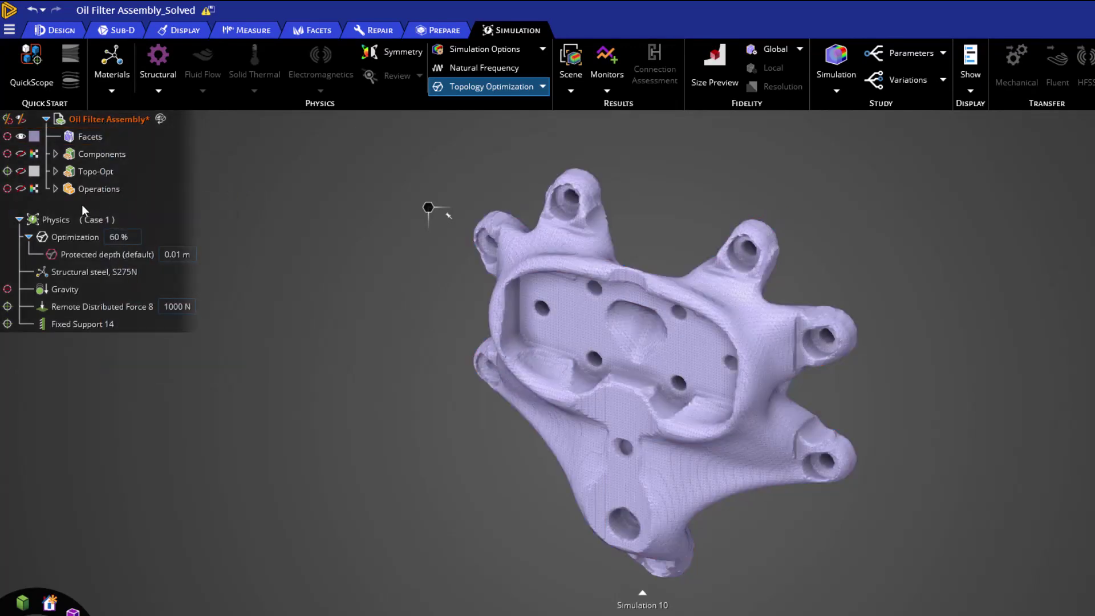
pyautogui.click(55, 189)
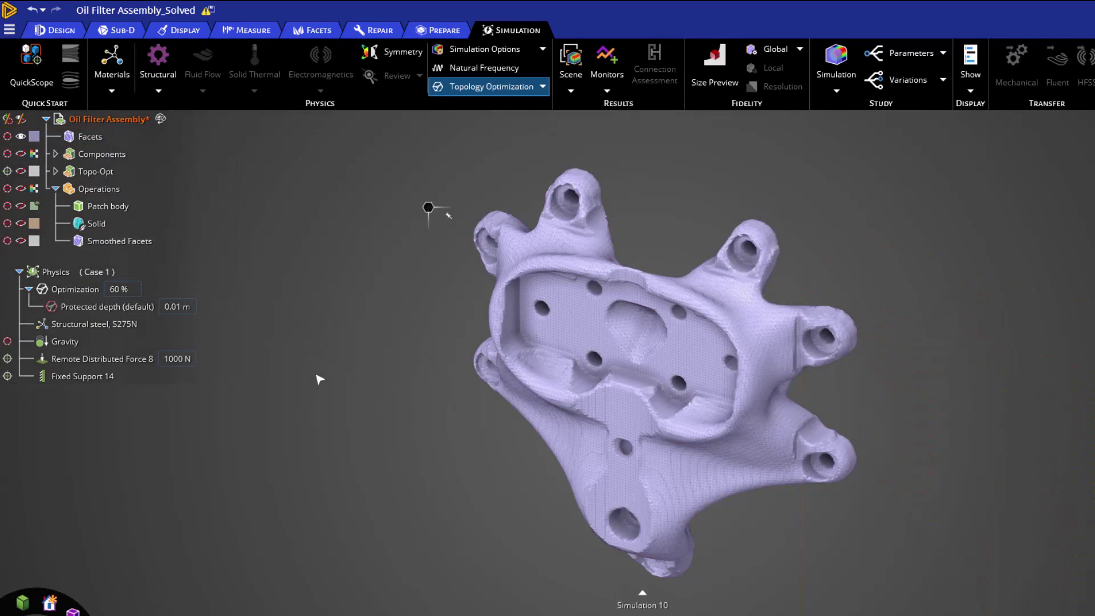
pyautogui.moveTo(320, 377); pyautogui.dragTo(331, 356, button='middle')
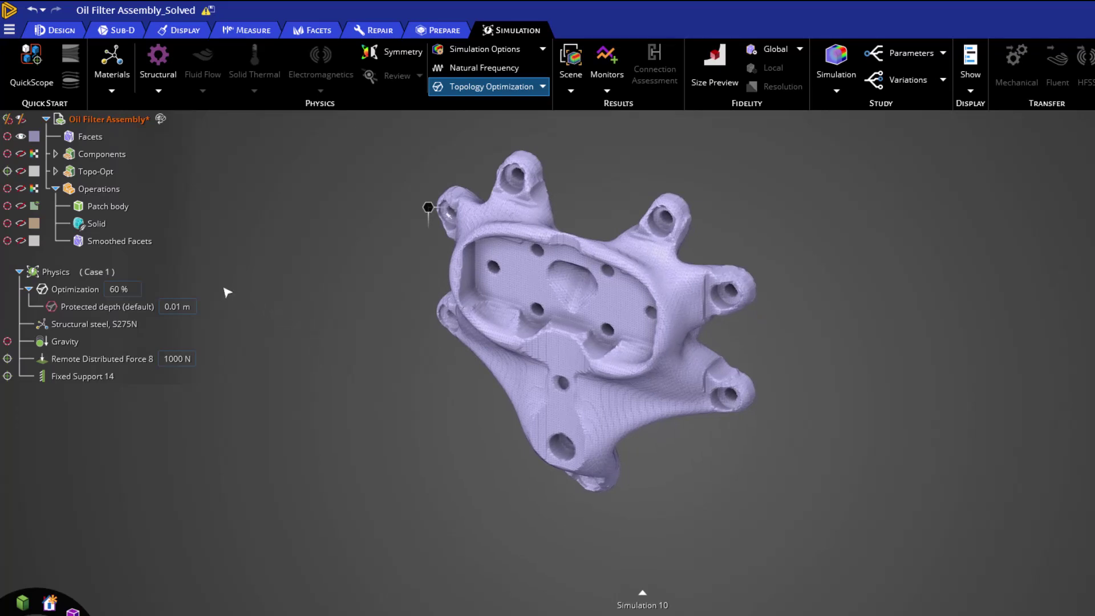
pyautogui.click(20, 241)
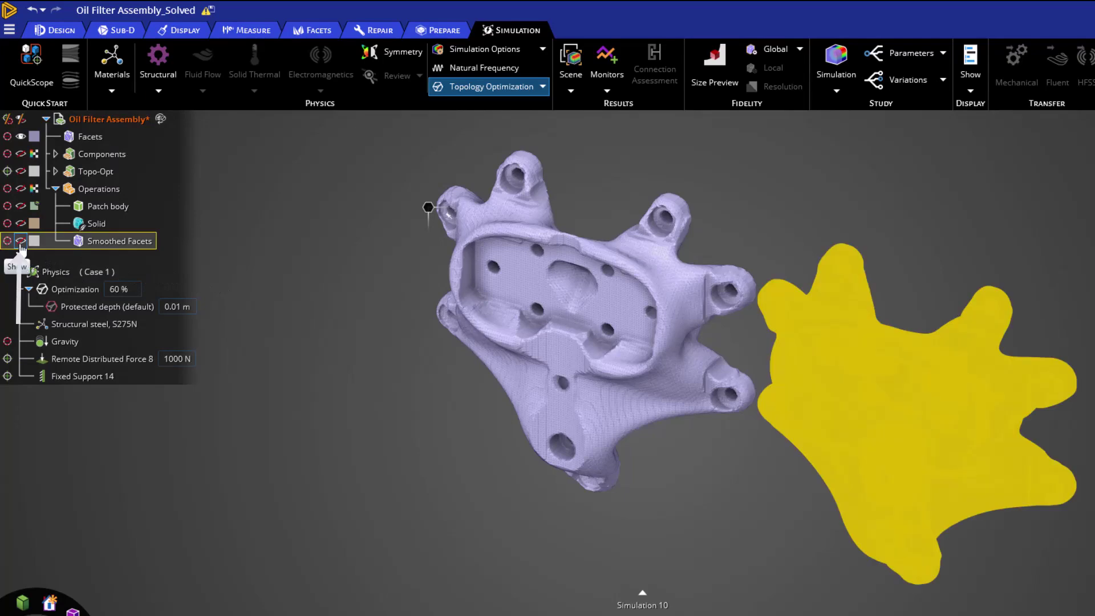
pyautogui.moveTo(702, 479)
pyautogui.mouseDown(button='middle')
pyautogui.moveTo(755, 533)
pyautogui.moveTo(685, 502)
pyautogui.moveTo(742, 456)
pyautogui.moveTo(708, 460)
pyautogui.moveTo(703, 474)
pyautogui.moveTo(698, 462)
pyautogui.moveTo(514, 452)
pyautogui.moveTo(317, 453)
pyautogui.mouseUp(button='middle')
pyautogui.scroll(5, 834, 526)
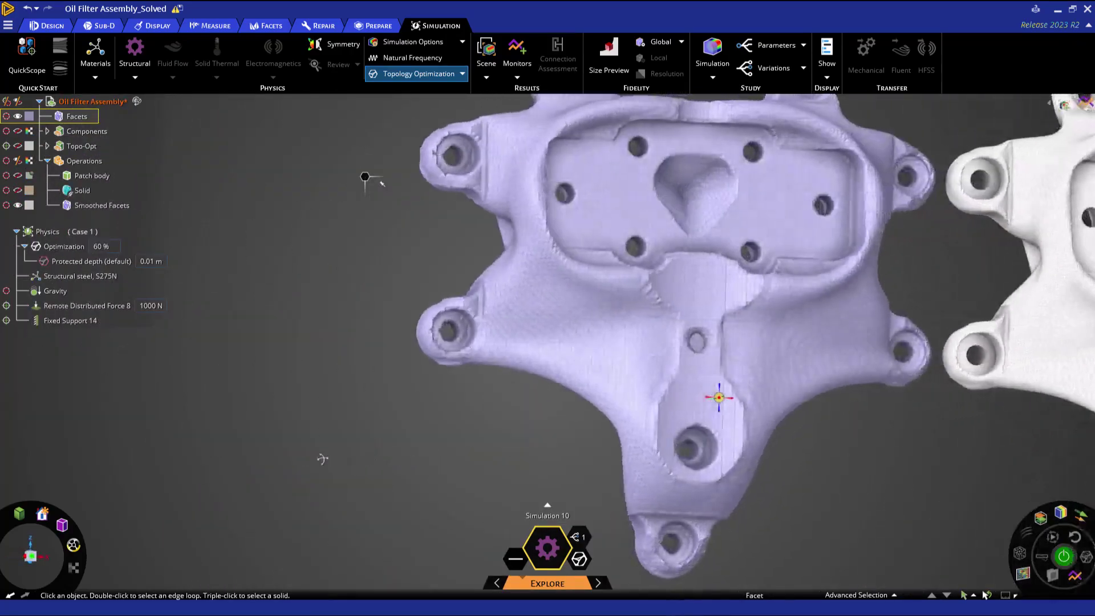
pyautogui.scroll(-5, 318, 455)
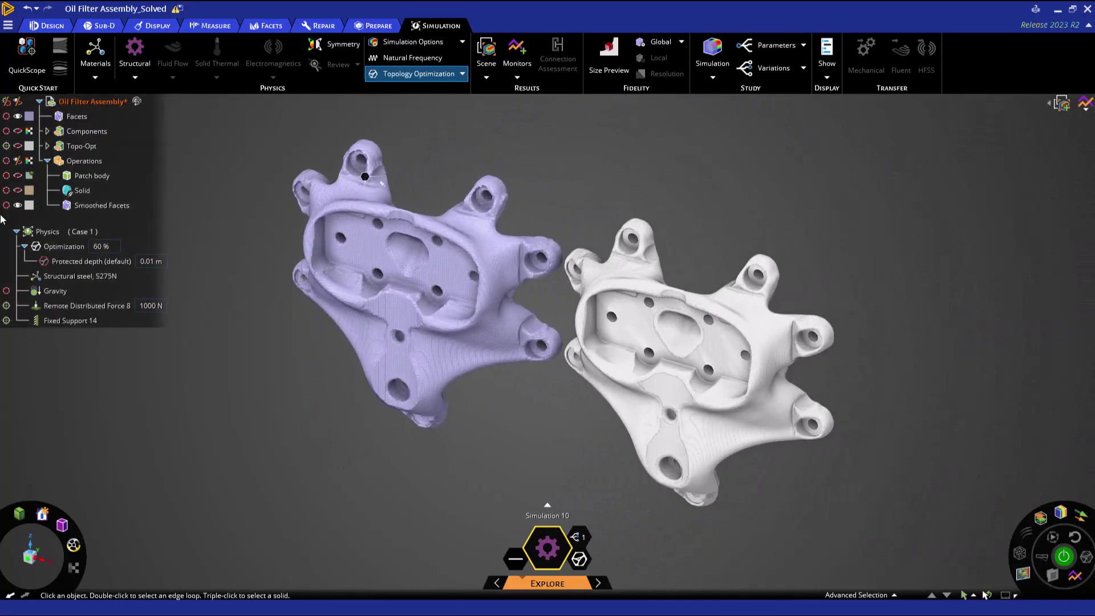
# Step: Swap the Smoothed Facets body for the surface-fitted Solid body beside the facet body
pyautogui.click(18, 205)
pyautogui.rightClick(64, 117)
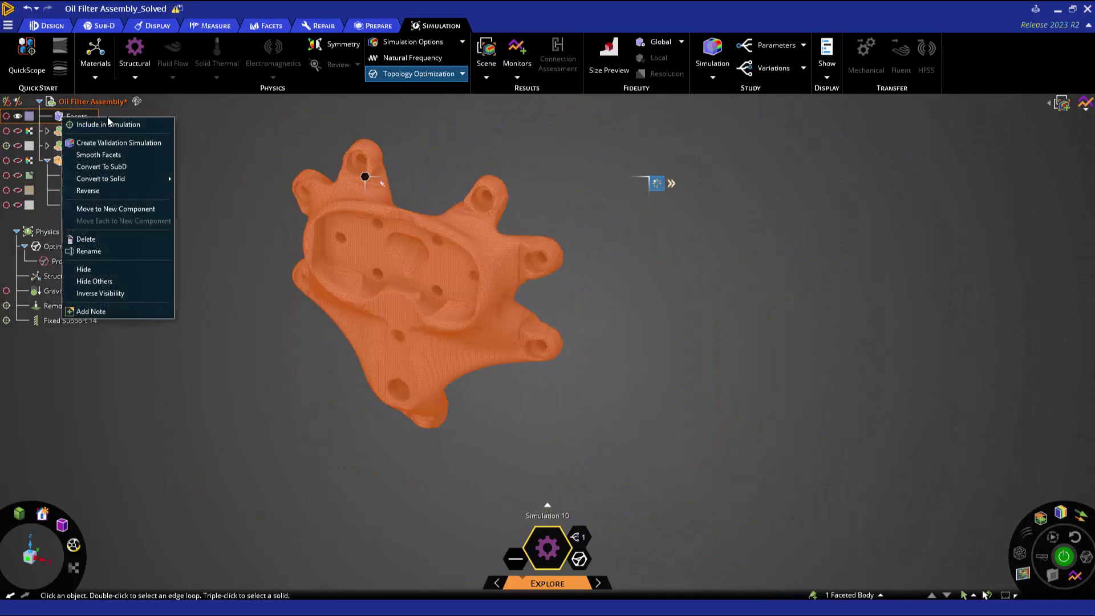
pyautogui.click(238, 186)
pyautogui.click(18, 190)
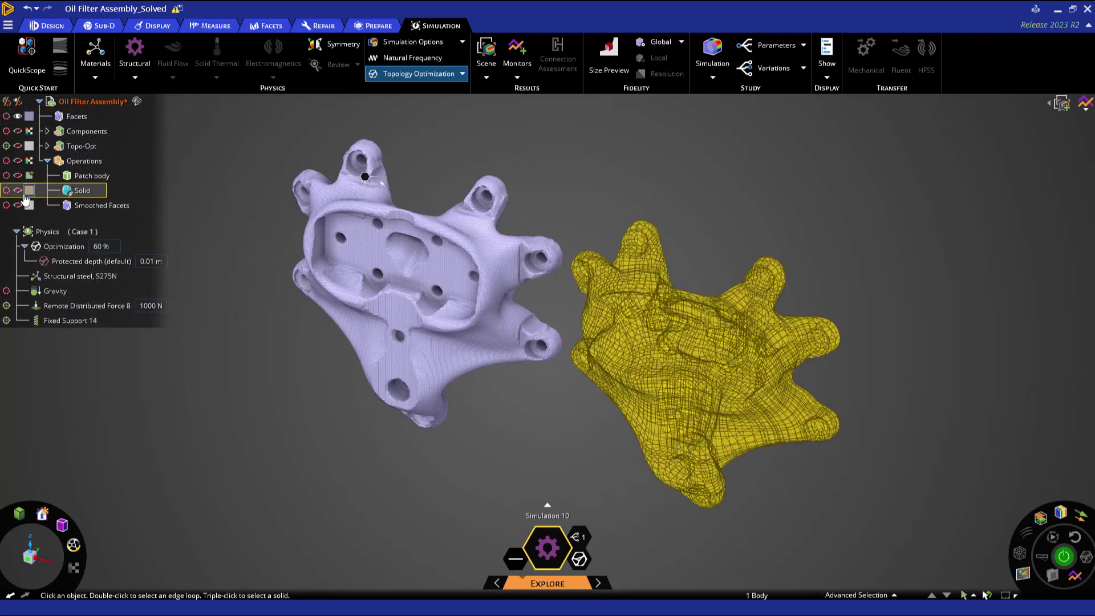
pyautogui.click(171, 240)
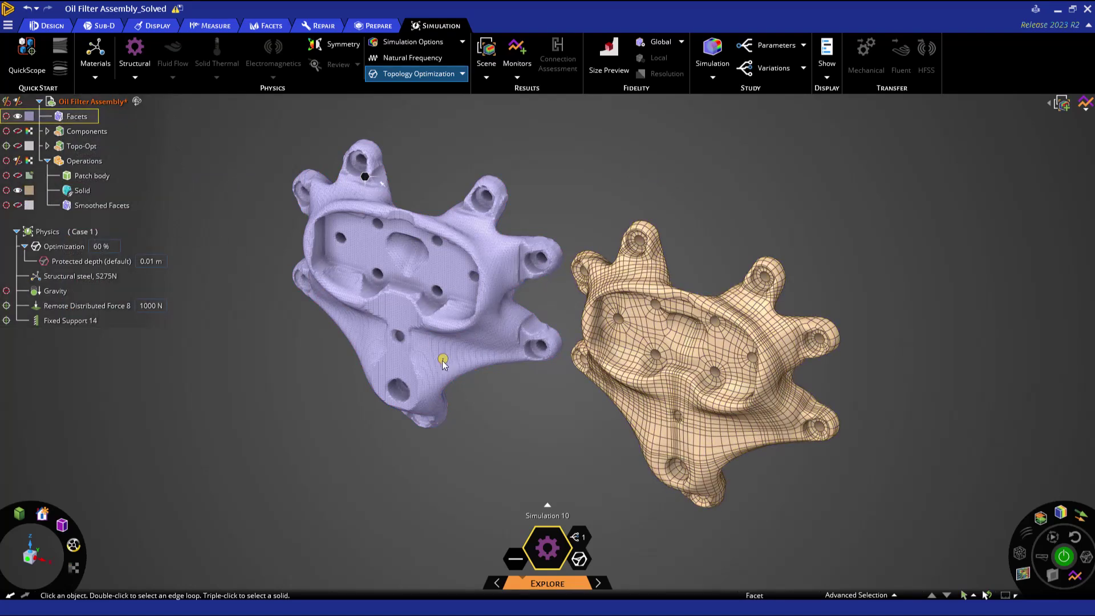
pyautogui.moveTo(492, 428); pyautogui.dragTo(497, 421, button='middle')
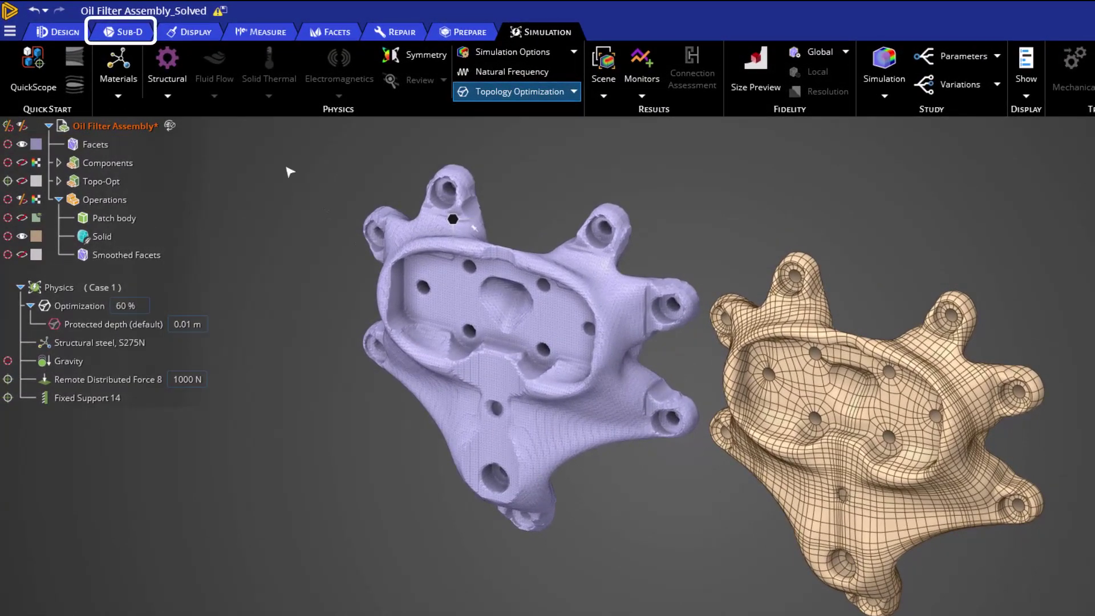
# Step: Bridge two lower faces of the gridded body to the face beside the hole
pyautogui.click(128, 32)
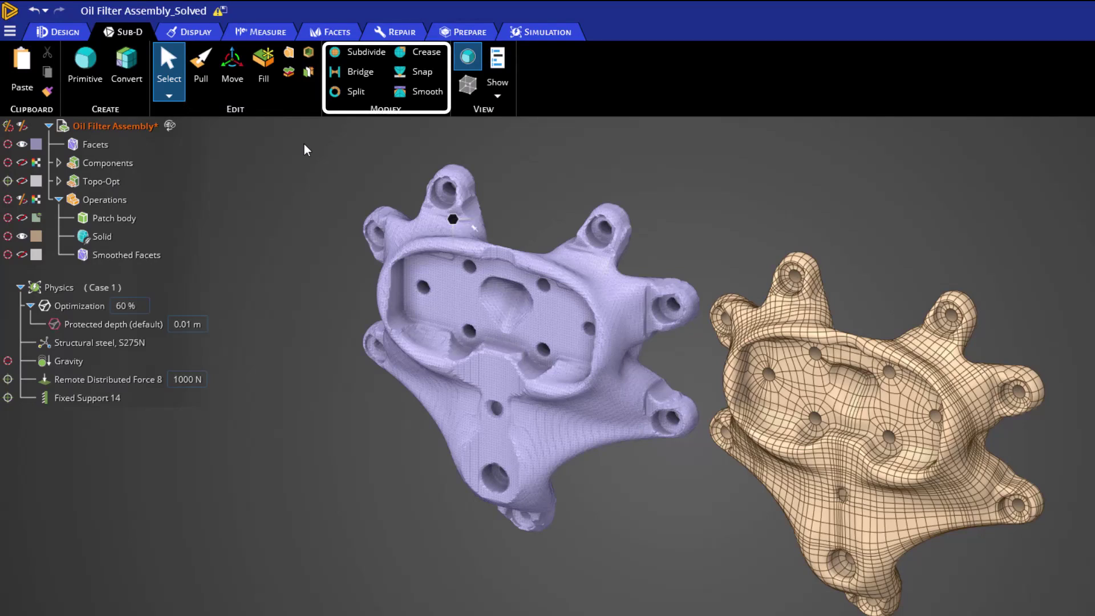
pyautogui.press('b')
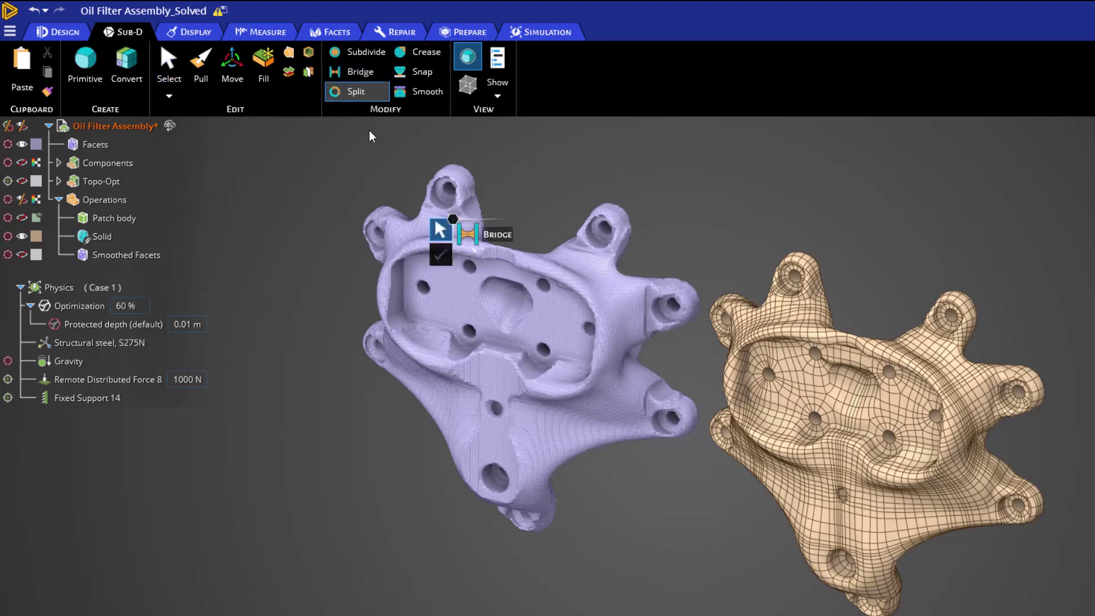
pyautogui.scroll(5, 790, 422)
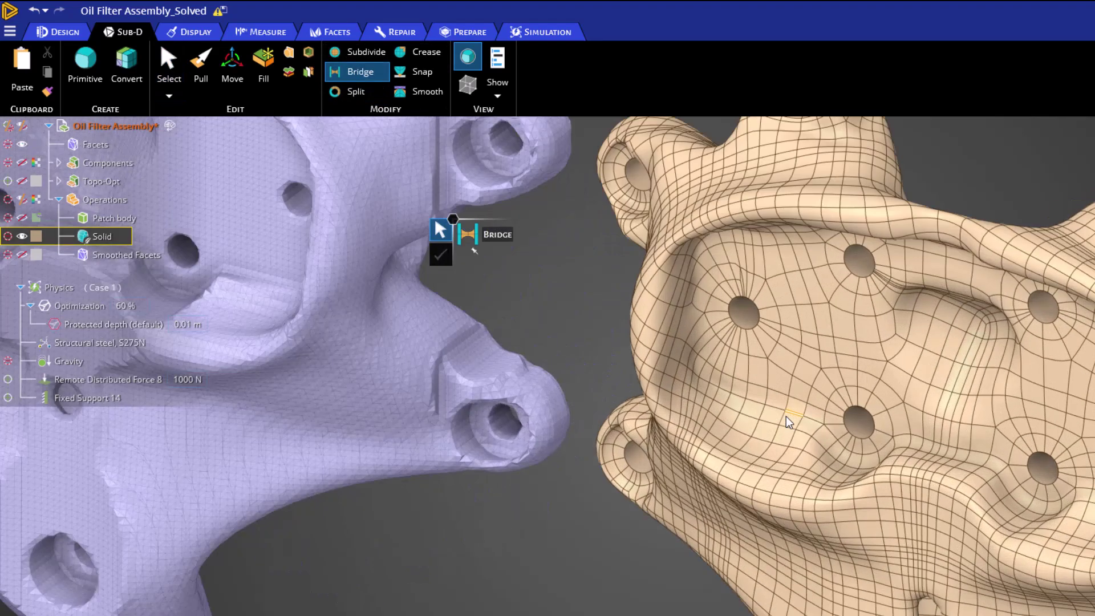
pyautogui.click(735, 474)
pyautogui.click(752, 478)
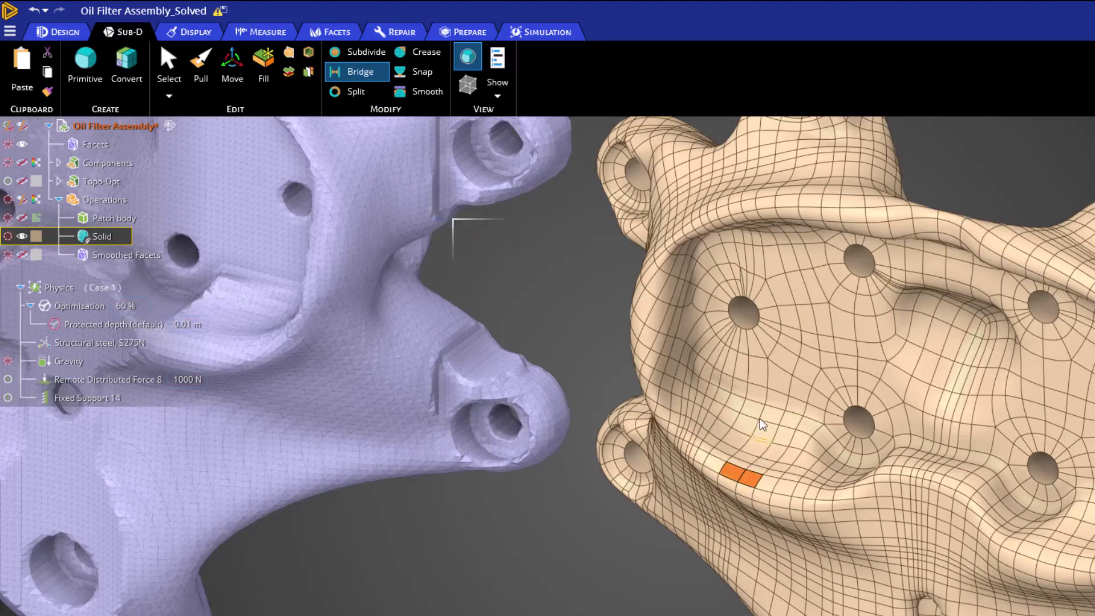
pyautogui.click(791, 389)
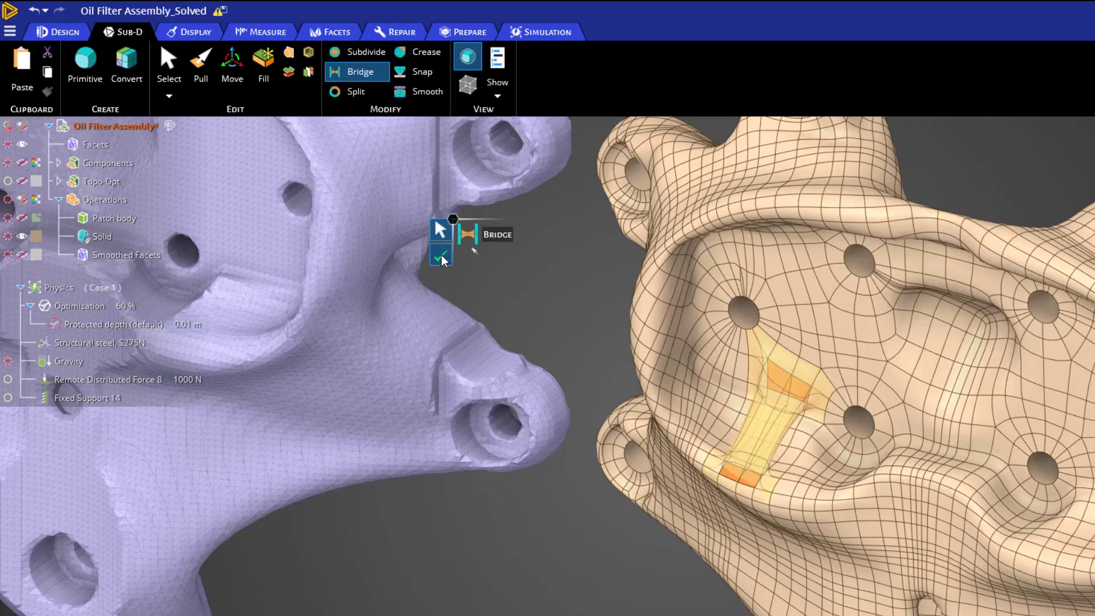
pyautogui.click(442, 259)
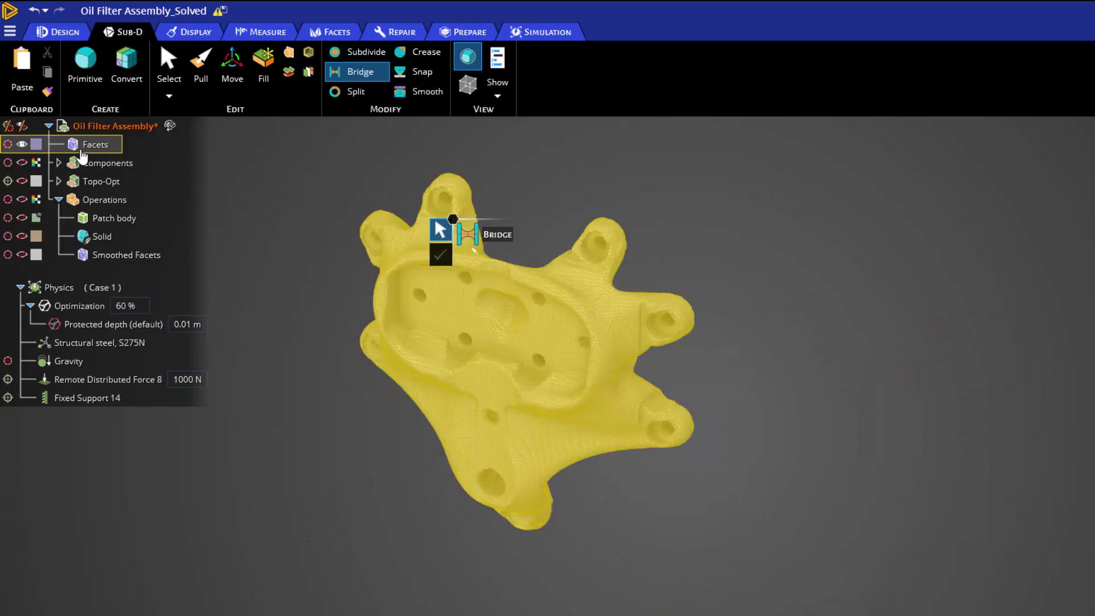
# Step: Show the green Patch SubD body beside the lavender facet body and exit Bridge
pyautogui.rightClick(88, 146)
pyautogui.moveTo(216, 228)
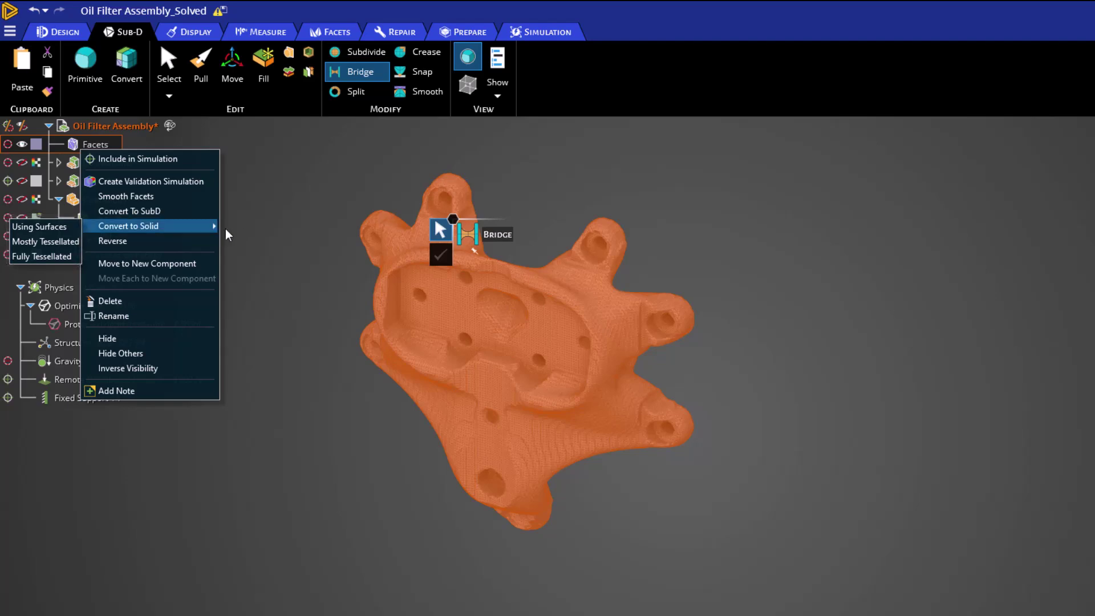
pyautogui.press('Escape')
pyautogui.click(21, 218)
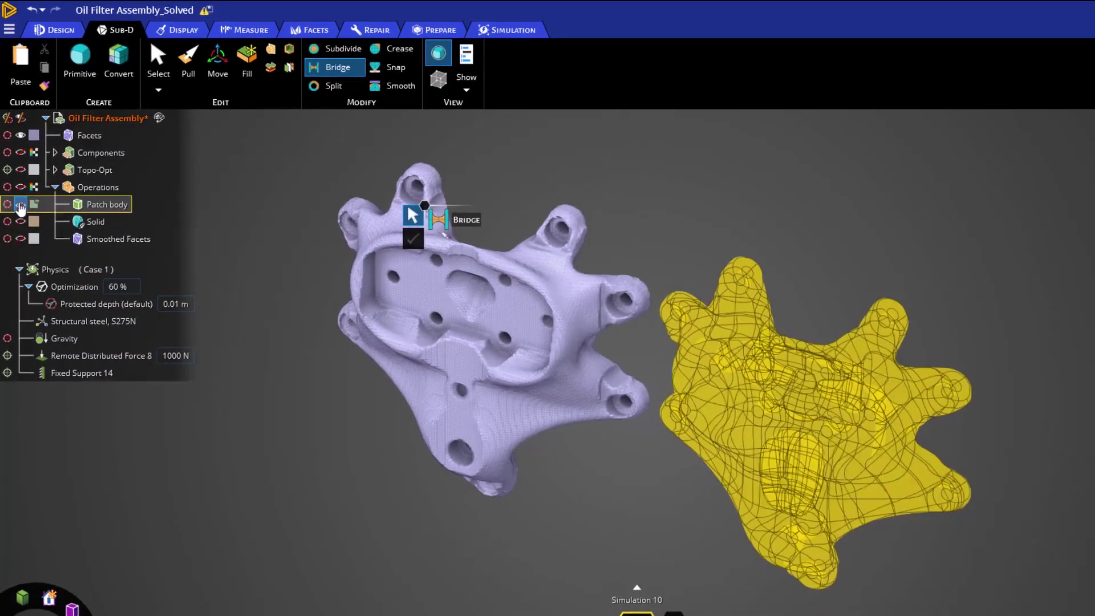
pyautogui.press('Escape')
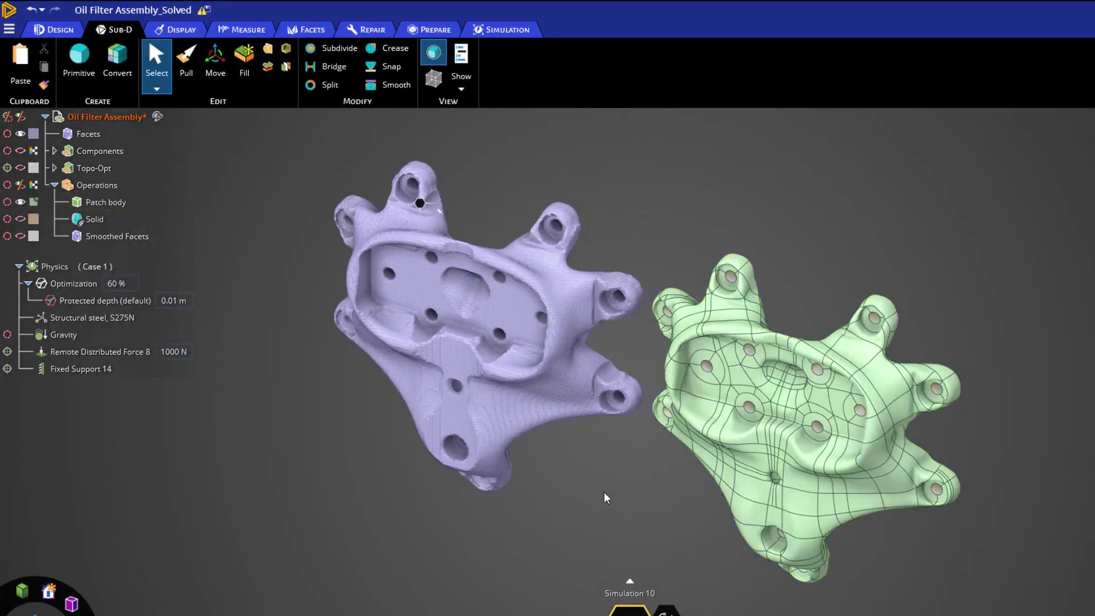
# Step: Return to the Simulation tools and orbit around the facet and Patch bodies
pyautogui.click(504, 30)
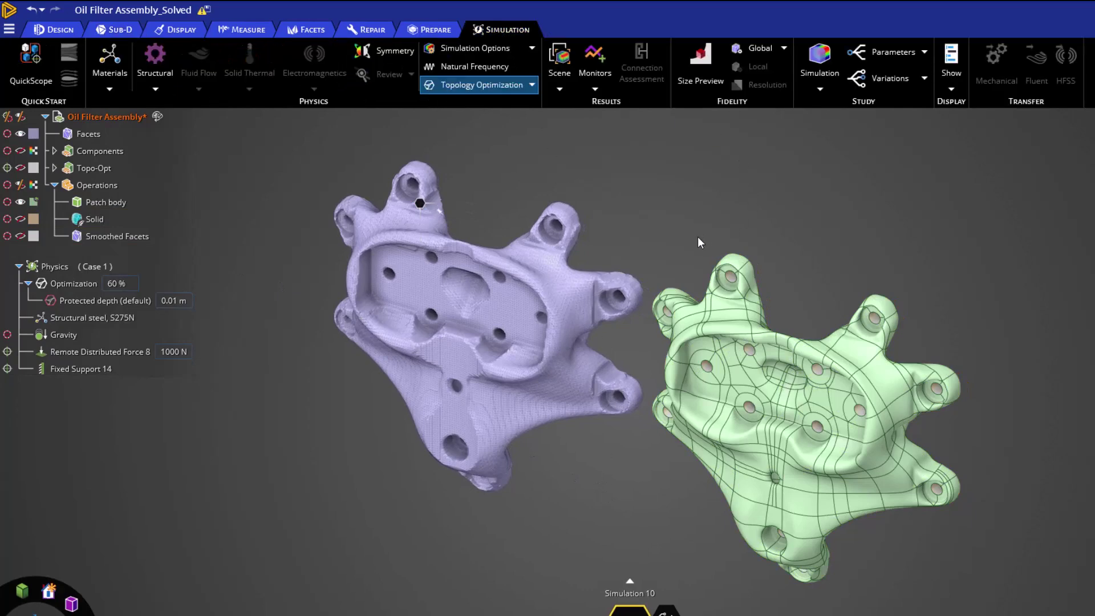
pyautogui.moveTo(701, 242); pyautogui.dragTo(657, 467, button='middle')
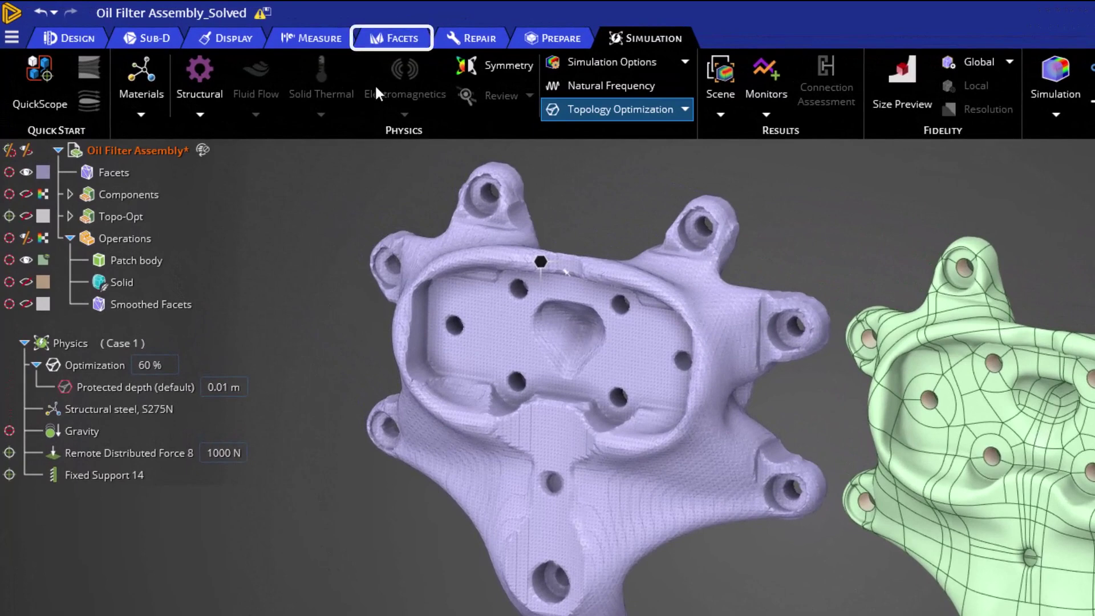
# Step: Switch through the Facets tools to the Sub-D modelling tools
pyautogui.click(395, 39)
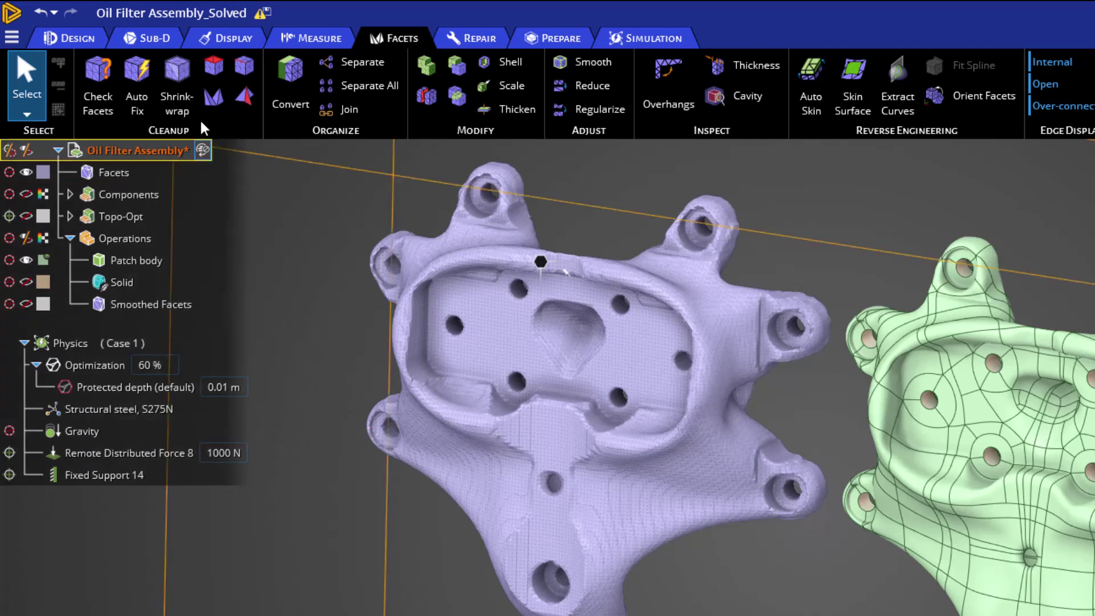
pyautogui.click(170, 48)
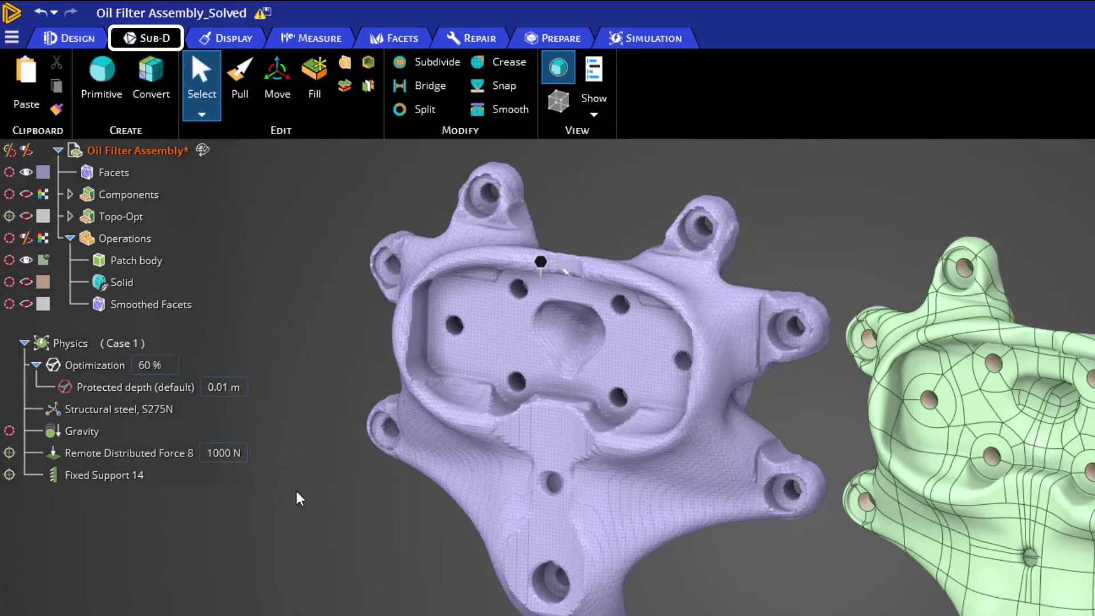